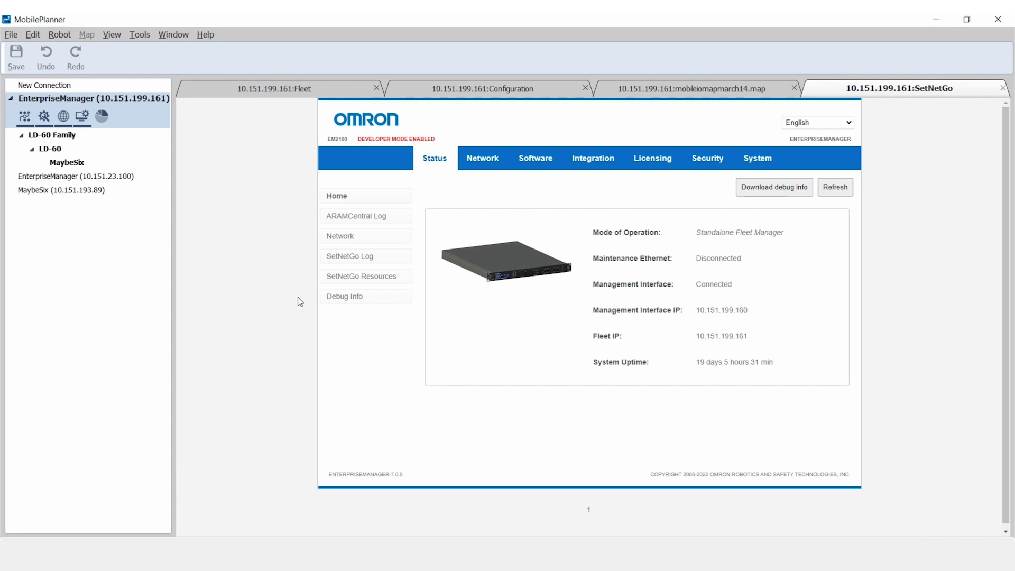
# - Restart the MobileIO package in the Enterprise Manager's list of installed software
pyautogui.click(549, 168)
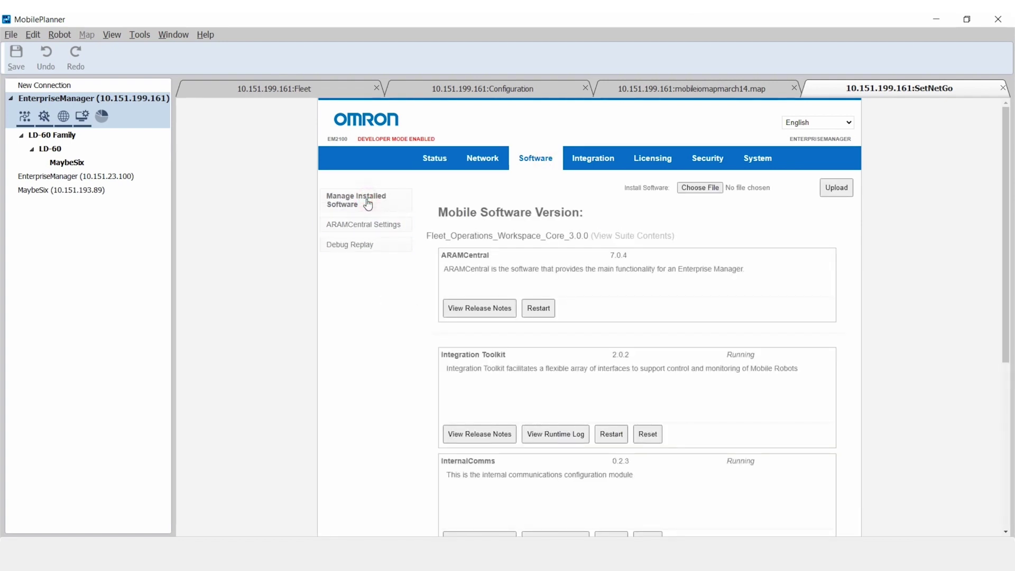
pyautogui.scroll(-10, 379, 330)
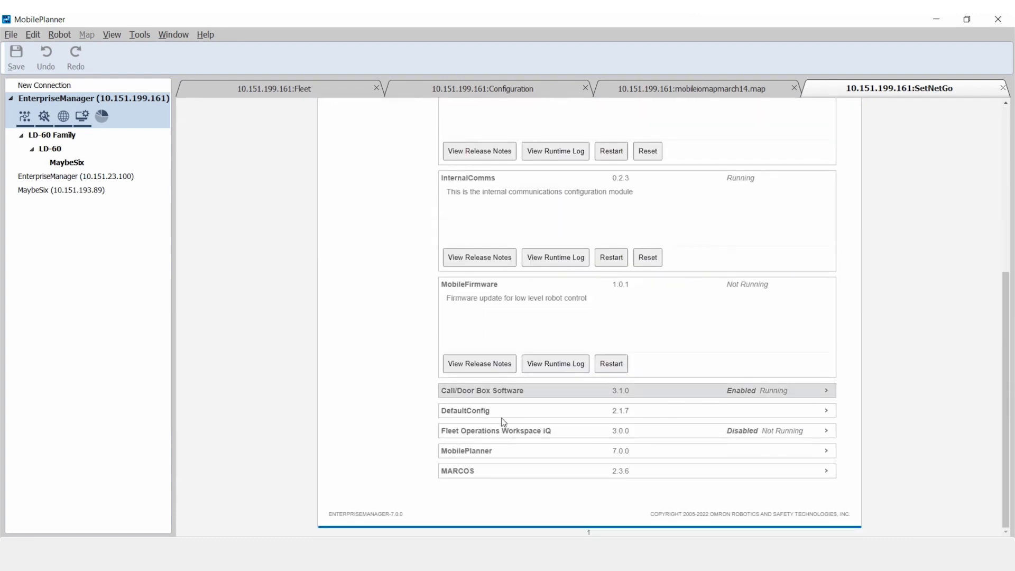
pyautogui.scroll(10, 389, 298)
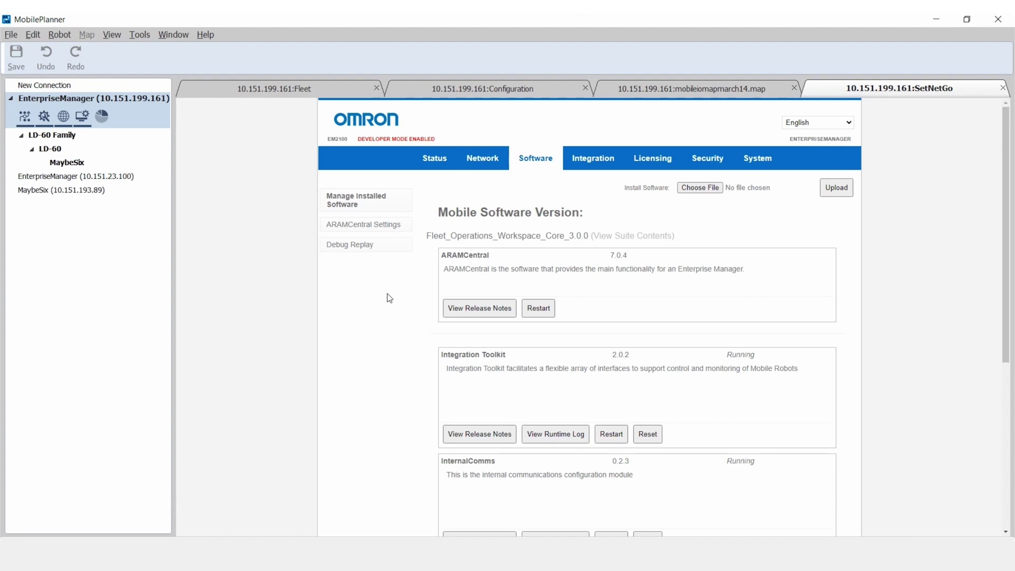
pyautogui.scroll(-6, 369, 321)
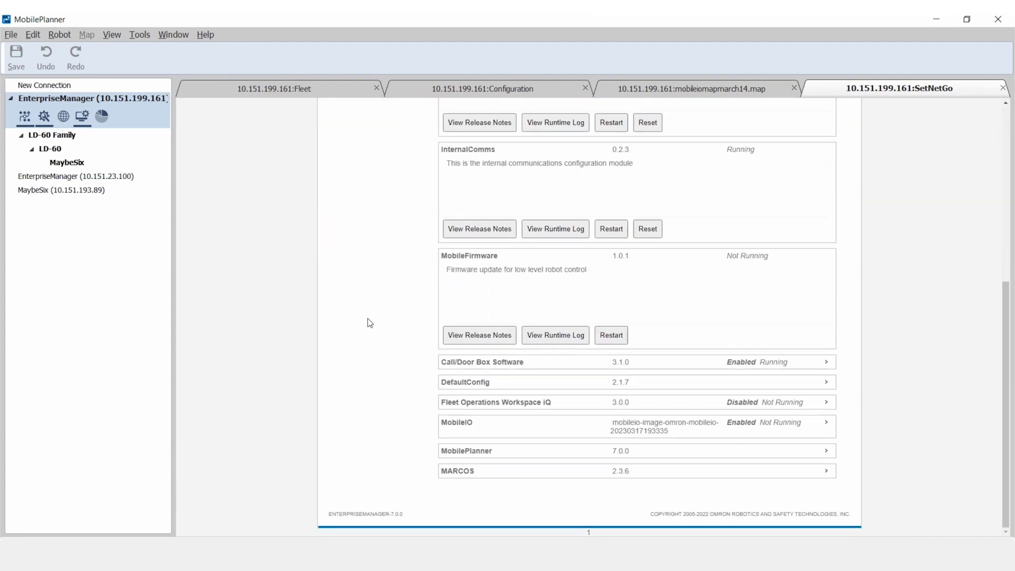
pyautogui.click(539, 426)
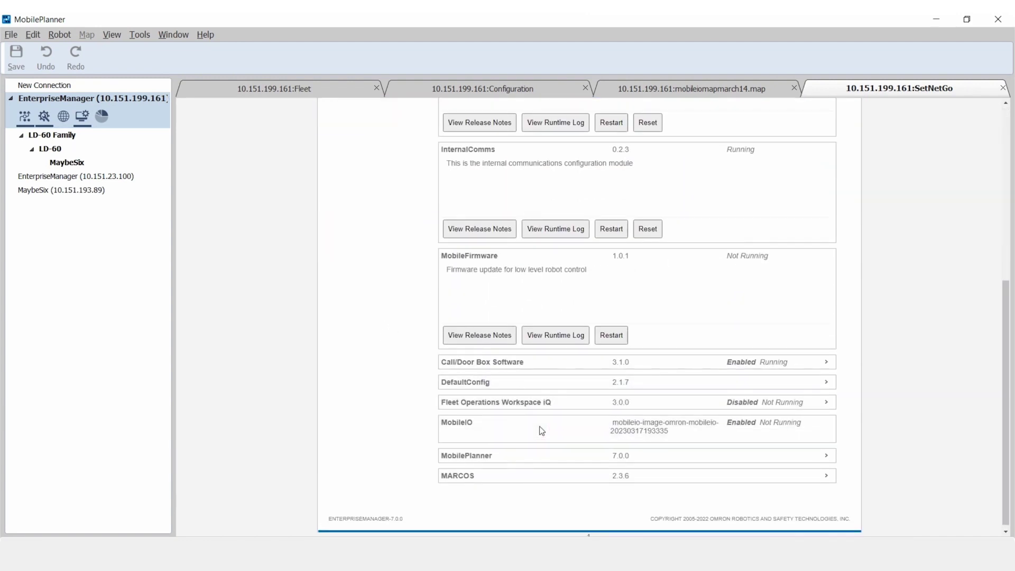
pyautogui.click(651, 369)
pyautogui.click(609, 423)
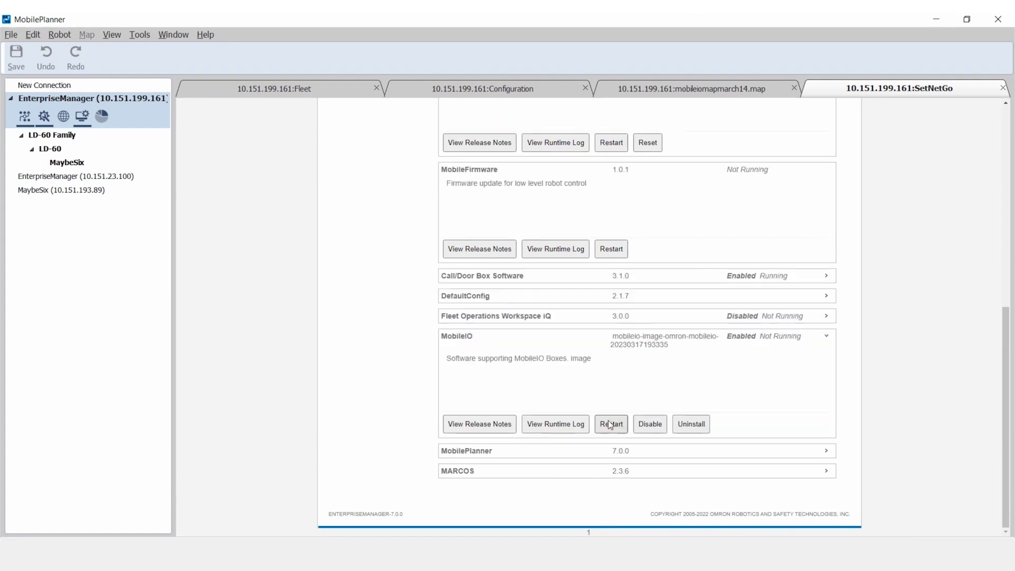
pyautogui.click(609, 423)
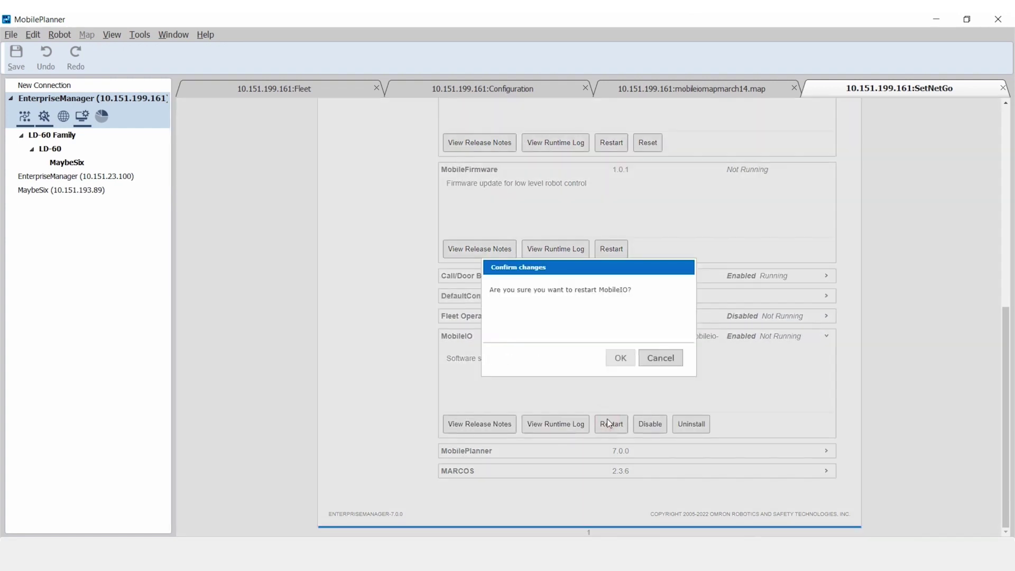
pyautogui.click(612, 360)
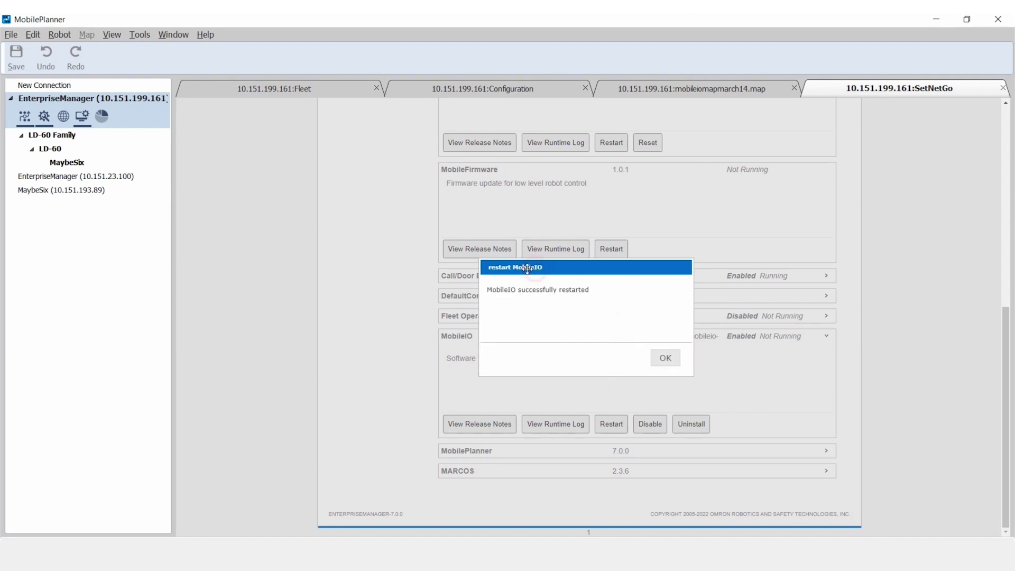
pyautogui.click(655, 362)
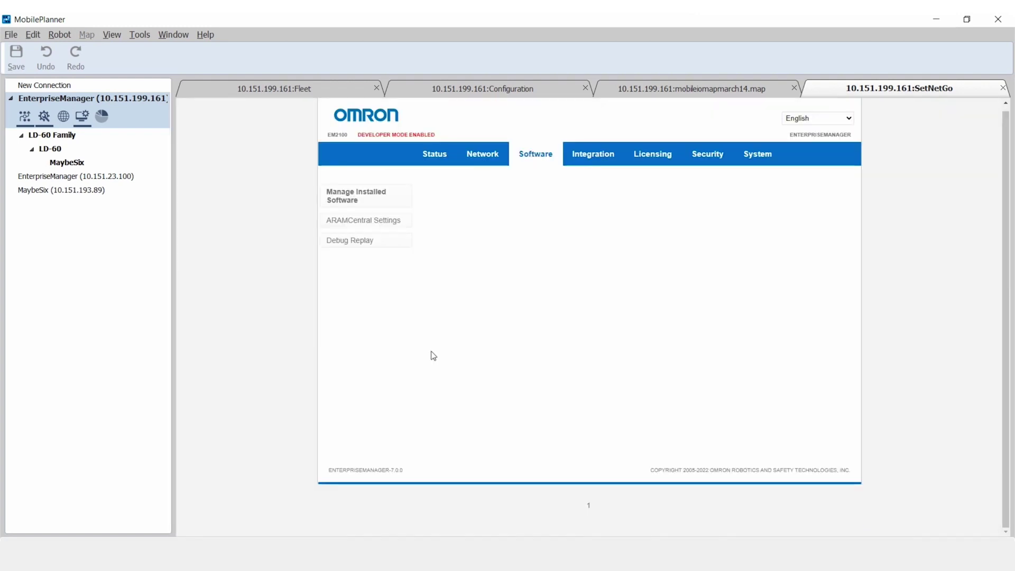
# - Check the running status of the MobileIO package in the installed software list
pyautogui.scroll(-10, 371, 413)
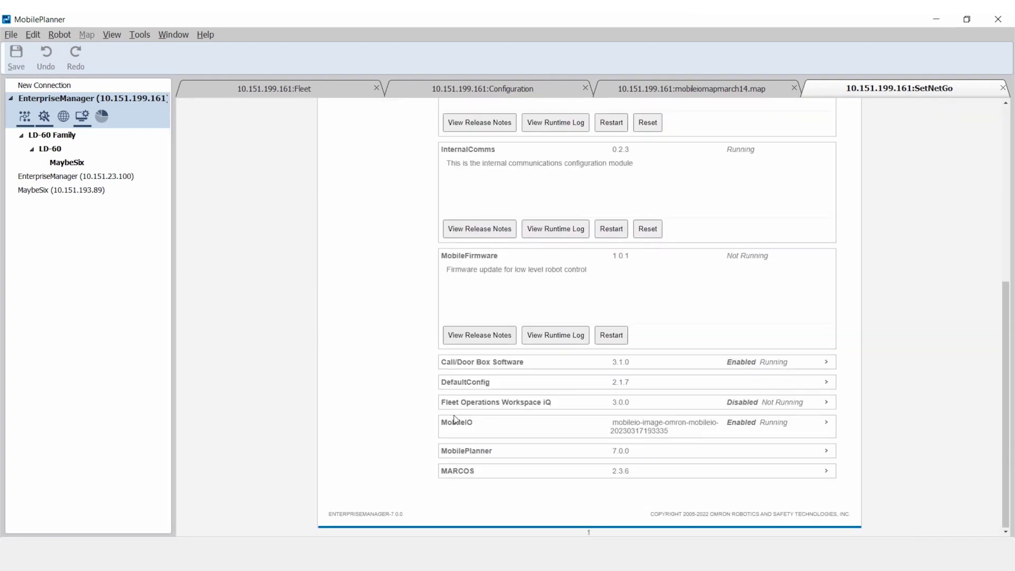
pyautogui.click(465, 423)
pyautogui.scroll(-2, 417, 446)
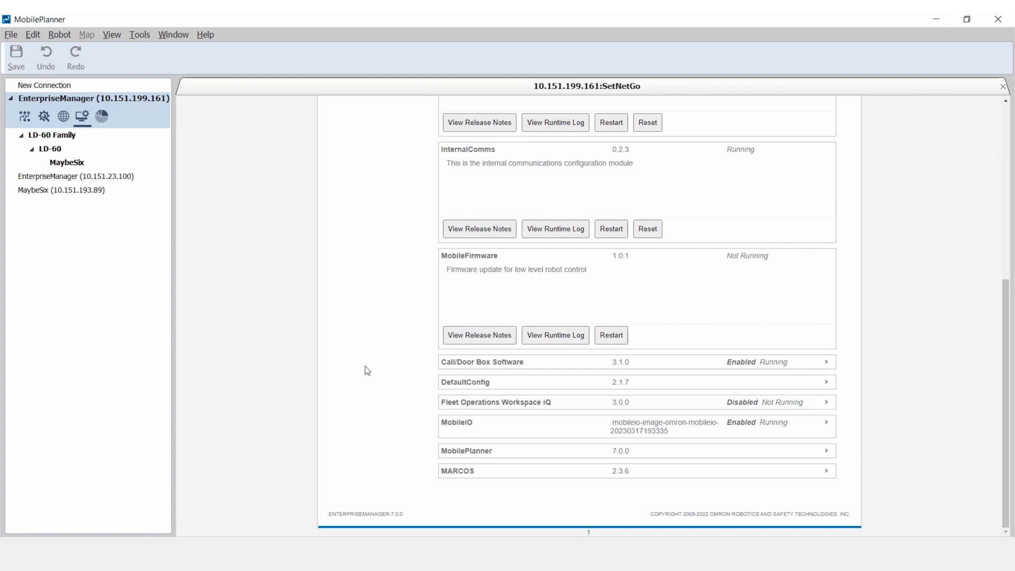
# - Open the Enterprise Manager's fleet configuration and filter its parameters by "mobile"
pyautogui.click(381, 392)
pyautogui.click(44, 116)
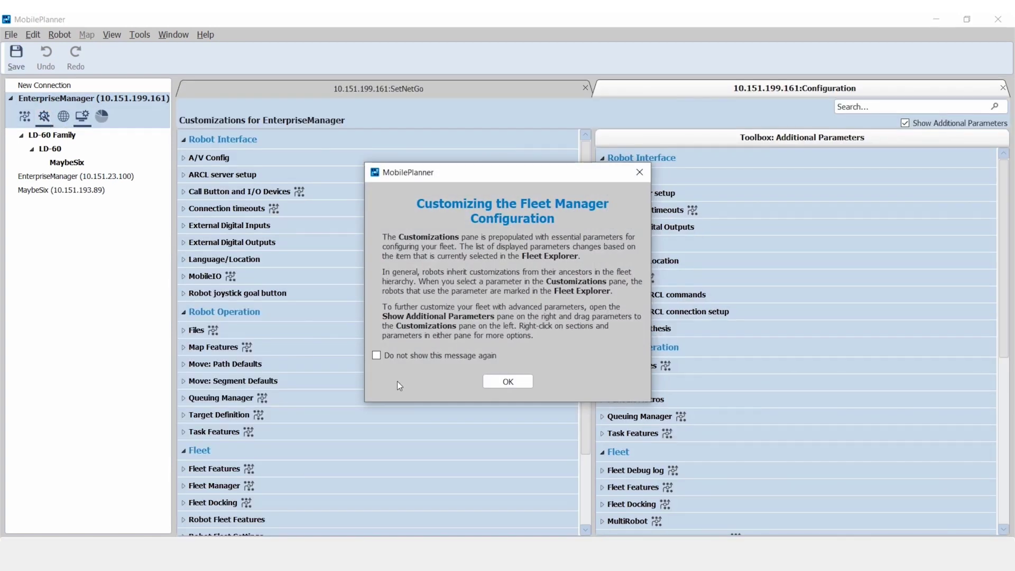
pyautogui.click(501, 383)
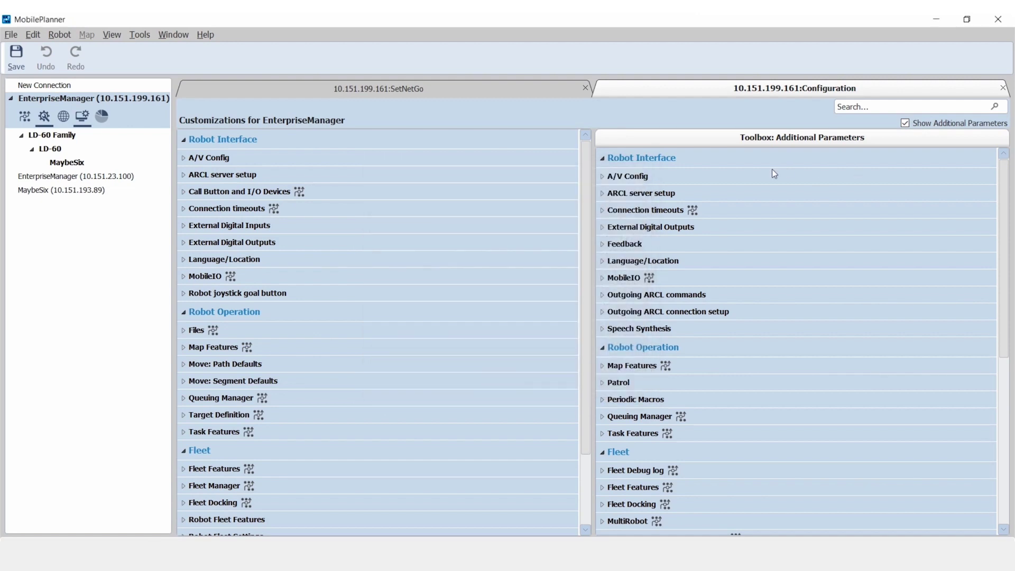
pyautogui.click(859, 106)
pyautogui.write('mobile')
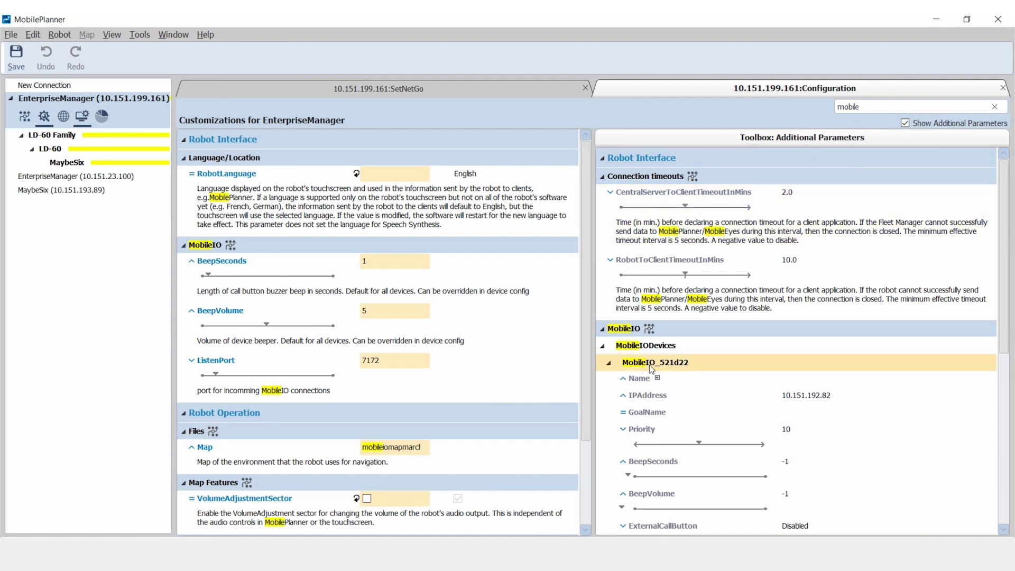
# - Add the MobileIO_521d22 device to the customizations and set its GoalName to Goal5
pyautogui.moveTo(652, 369); pyautogui.dragTo(375, 365)
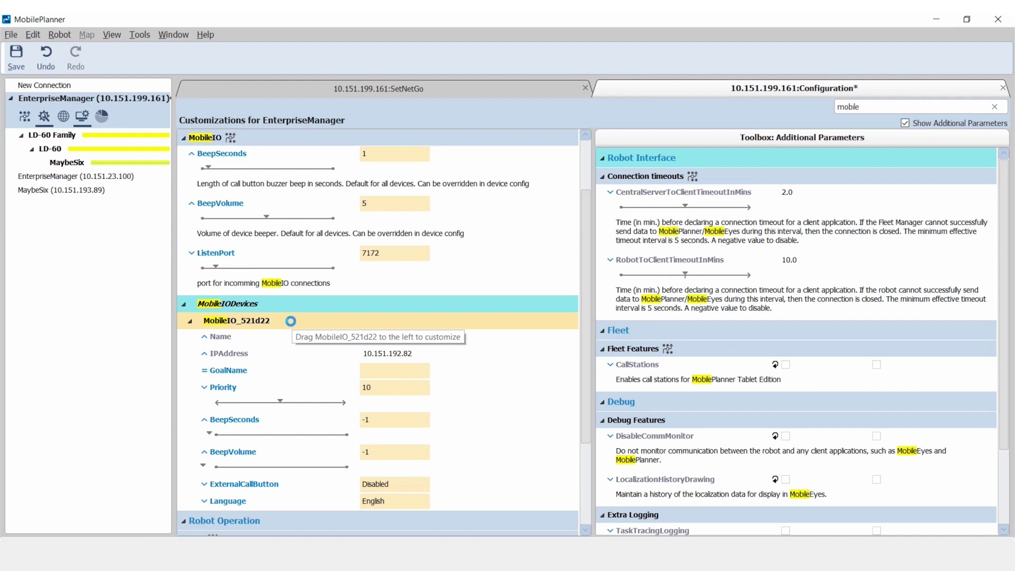
pyautogui.click(367, 369)
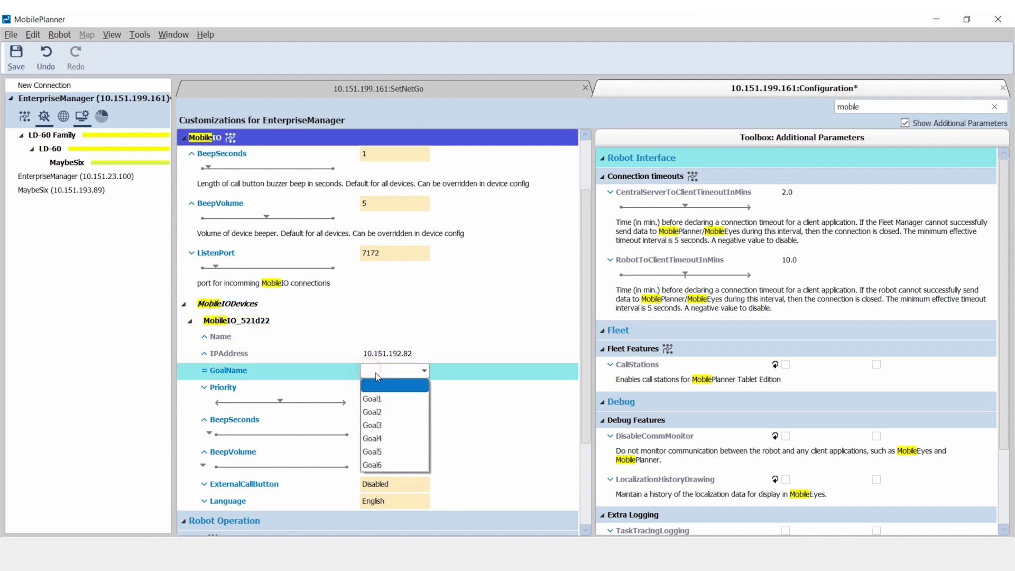
pyautogui.click(392, 451)
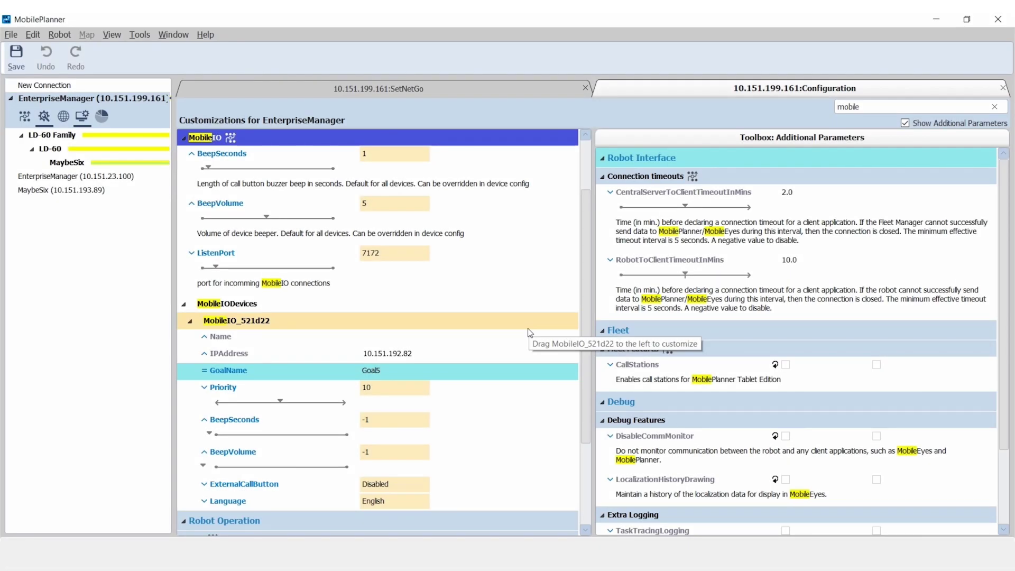
# - Filter the parameters by "outputs" and set 521d22_Output_1 to Count 2, Type1 door and Type2 custom
pyautogui.doubleClick(849, 107)
pyautogui.write('outputs')
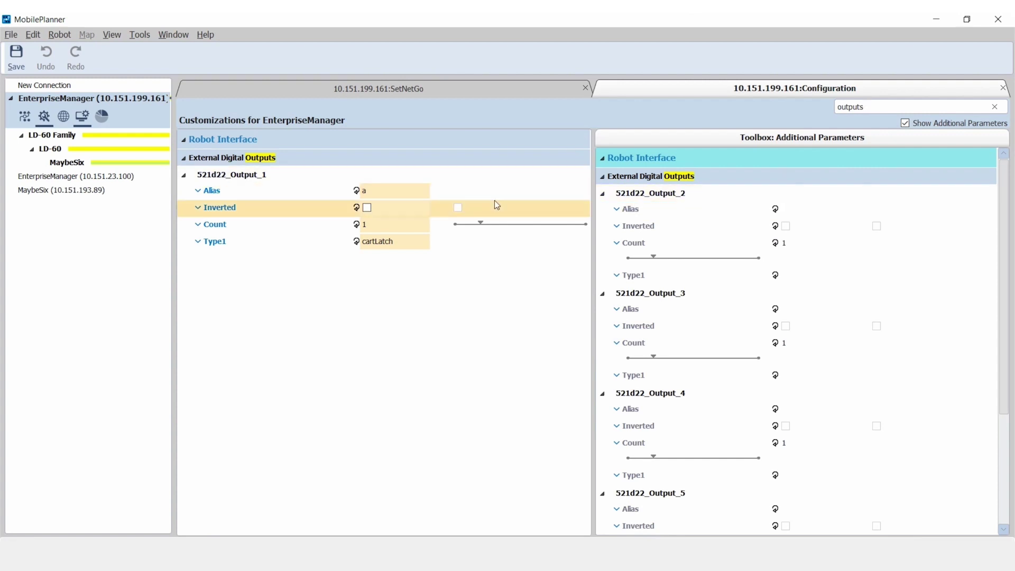
pyautogui.click(396, 195)
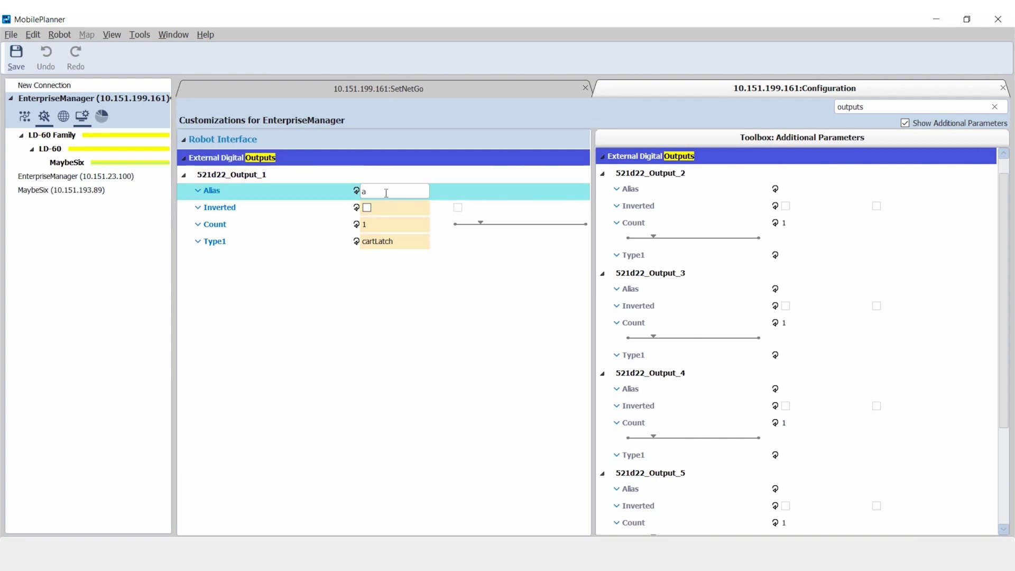
pyautogui.click(402, 227)
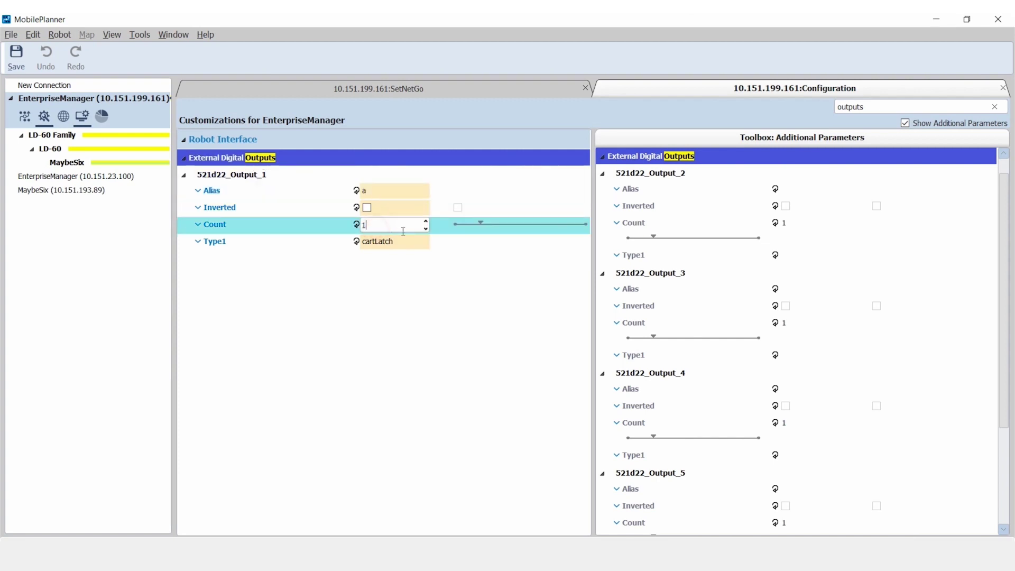
pyautogui.click(426, 223)
pyautogui.click(405, 246)
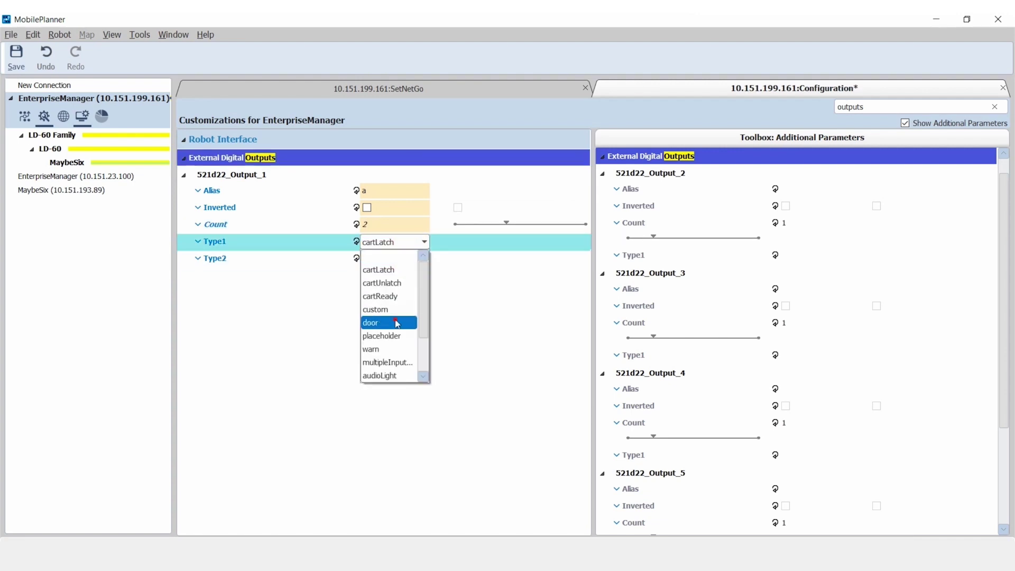
pyautogui.click(403, 323)
pyautogui.click(406, 256)
pyautogui.click(402, 326)
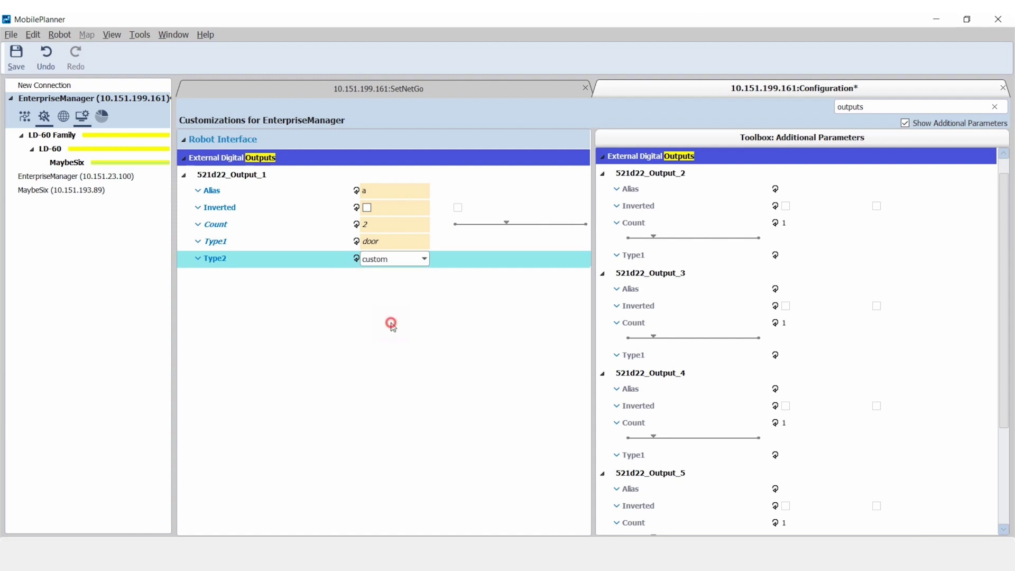
# - Set the alias of 521d22_Output_1 to newdoor and save the configuration
pyautogui.click(396, 193)
pyautogui.write('a')
pyautogui.press('BackSpace')
pyautogui.write('newdoor')
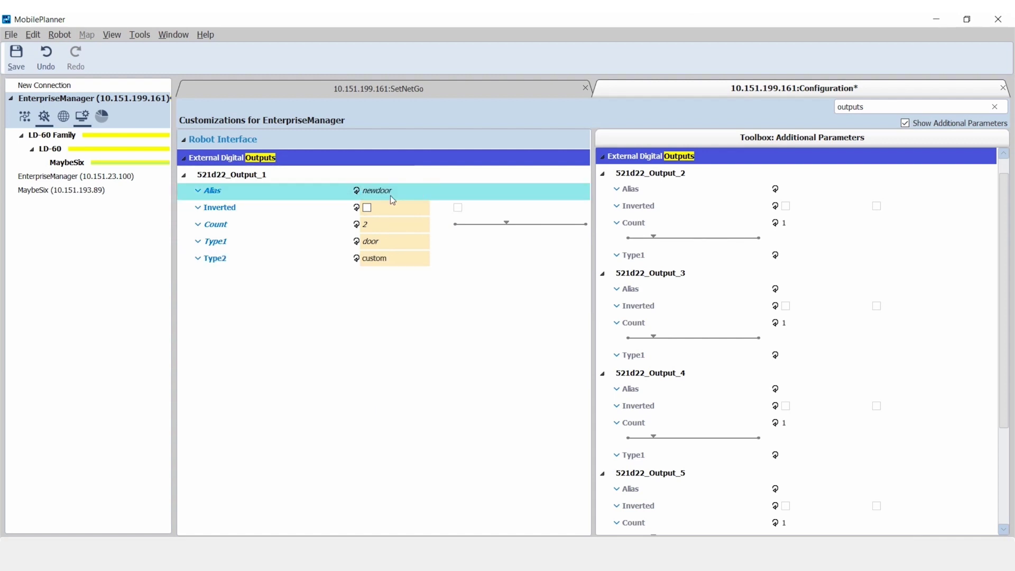
pyautogui.hotkey('ctrl', 's')
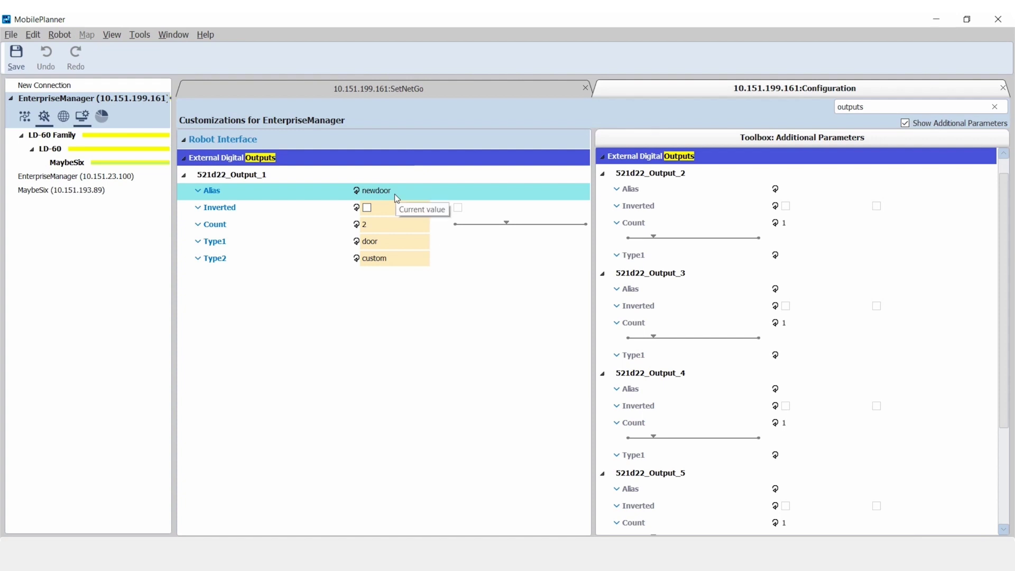
# - Filter the parameters by "input", collapse inputs 2 to 4, and set the alias of 521d22_Input_1 to alias1
pyautogui.doubleClick(880, 107)
pyautogui.write('input')
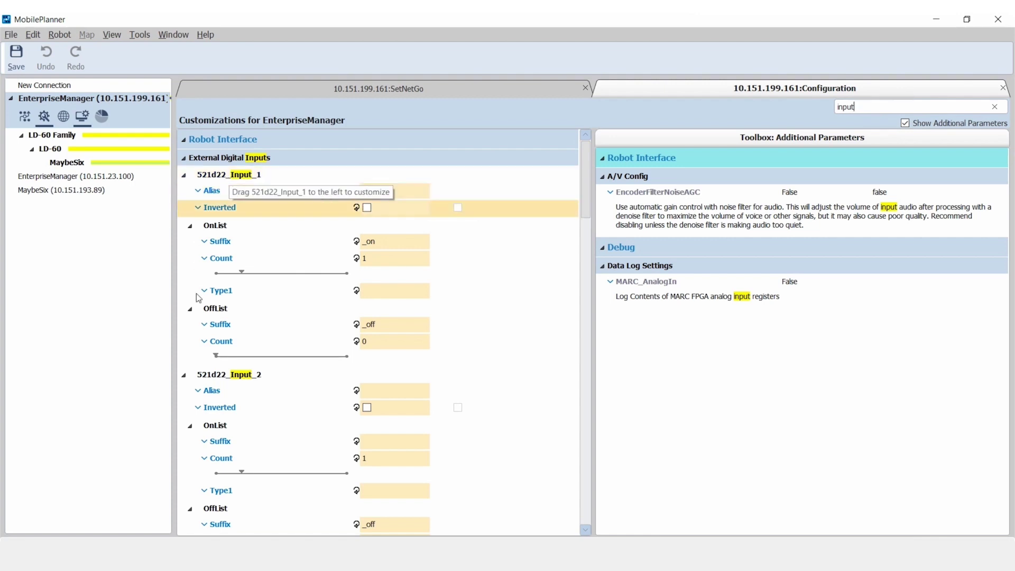
pyautogui.click(185, 375)
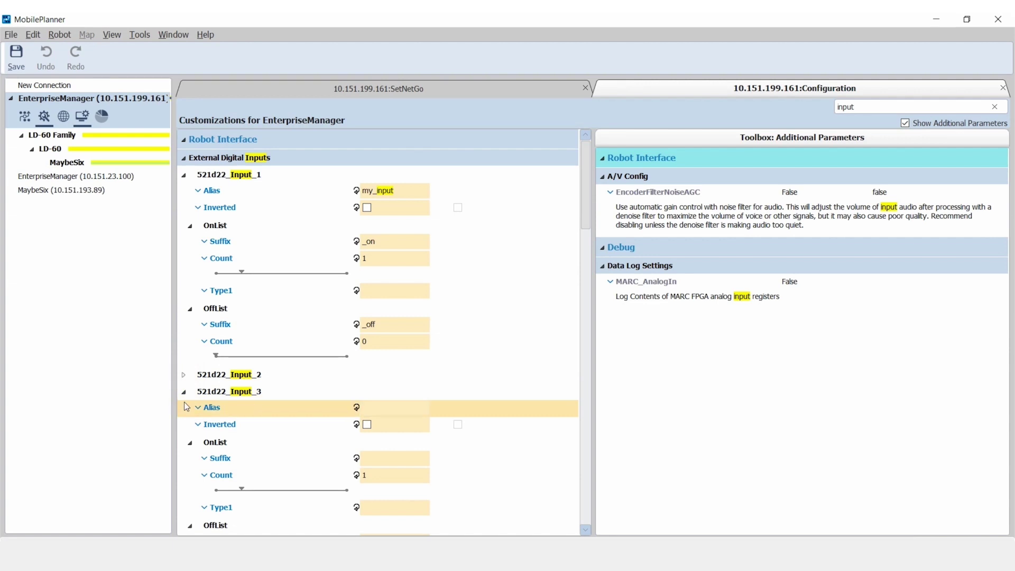
pyautogui.click(185, 392)
pyautogui.click(184, 409)
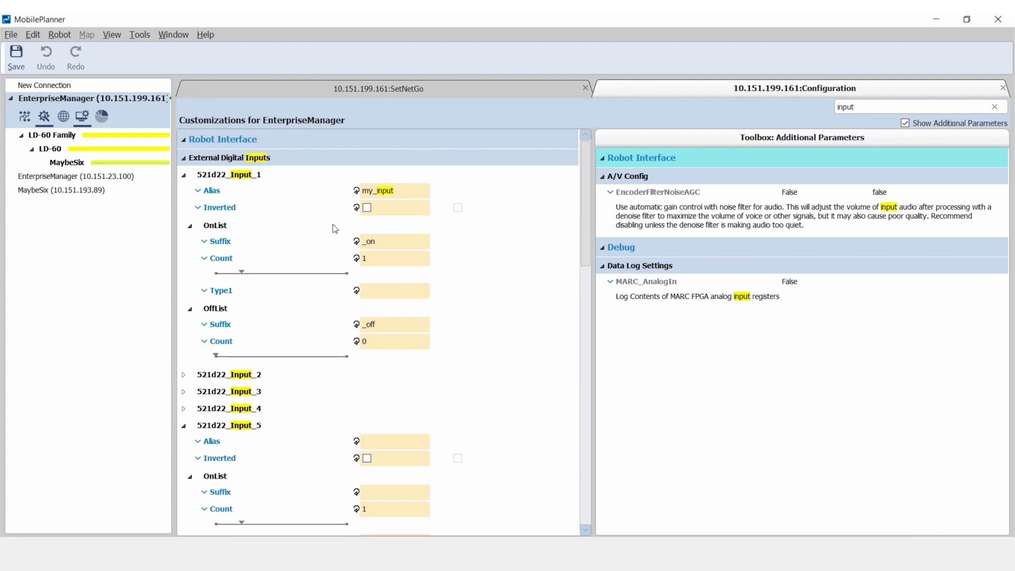
pyautogui.click(403, 190)
pyautogui.moveTo(403, 189); pyautogui.dragTo(360, 194)
pyautogui.write('alias1')
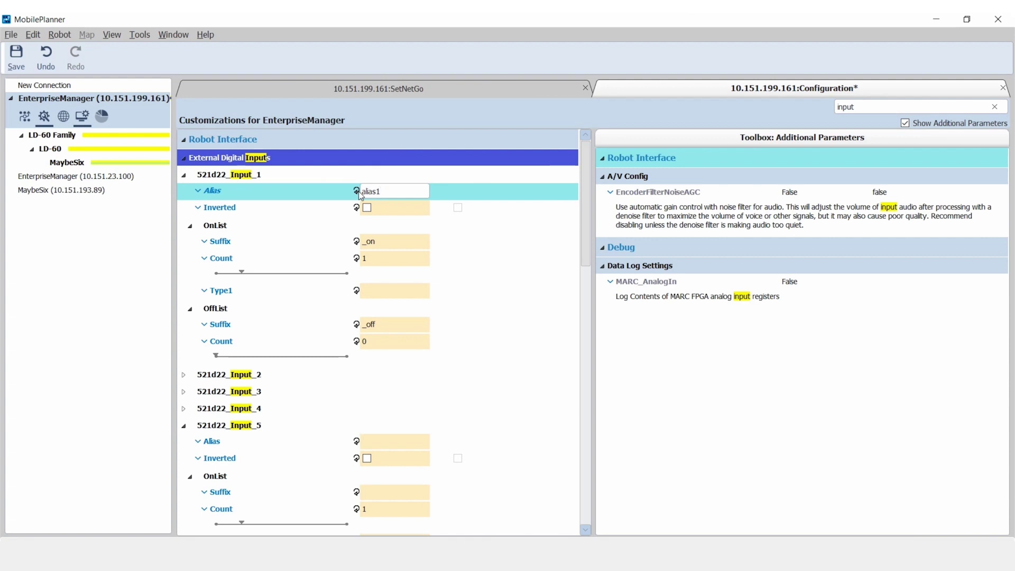
# - Set the alias of 521d22_Input_2 to alias2 and save the configuration
pyautogui.click(186, 375)
pyautogui.click(374, 390)
pyautogui.write('alias2')
pyautogui.press('Return')
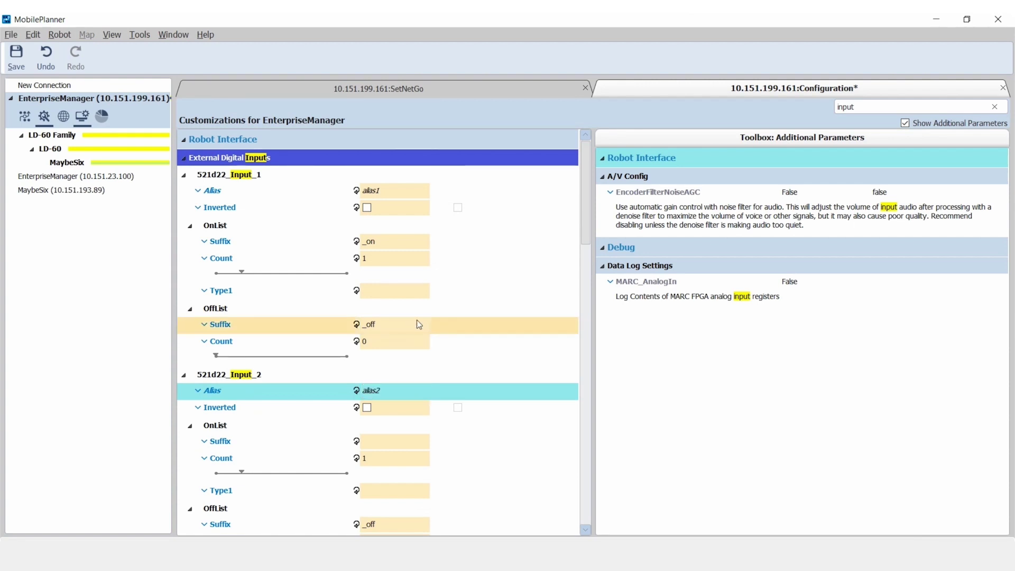
pyautogui.hotkey('ctrl', 's')
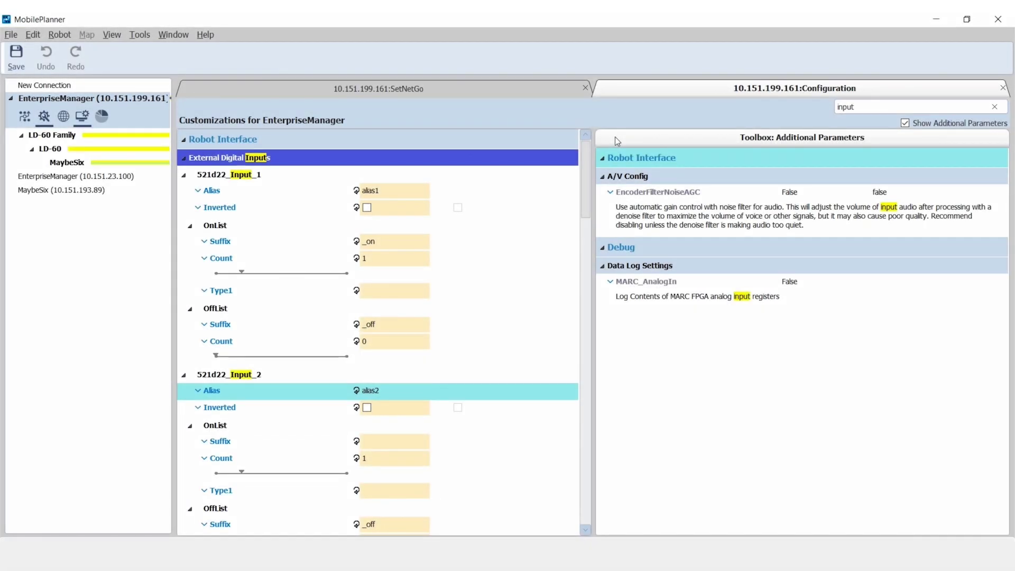
# - Filter the parameters by "door", enable the Doors map feature and save the configuration
pyautogui.doubleClick(856, 106)
pyautogui.write('door')
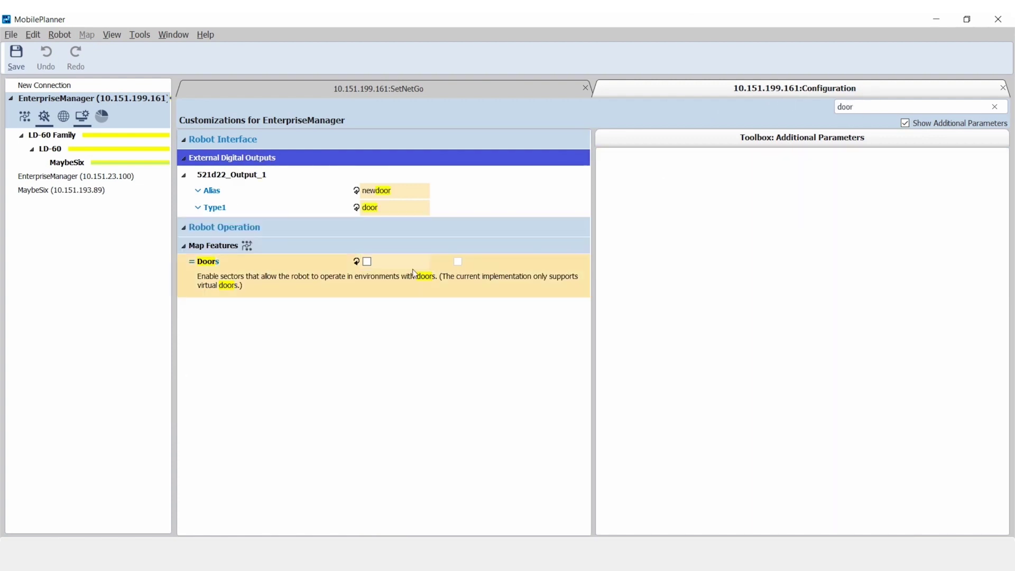
pyautogui.click(366, 261)
pyautogui.hotkey('ctrl', 's')
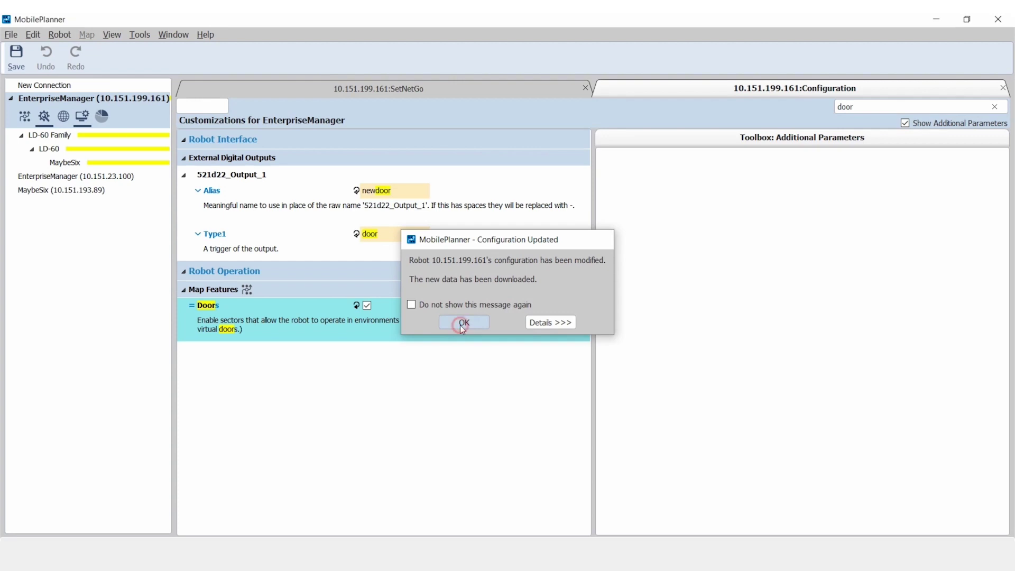
pyautogui.click(459, 322)
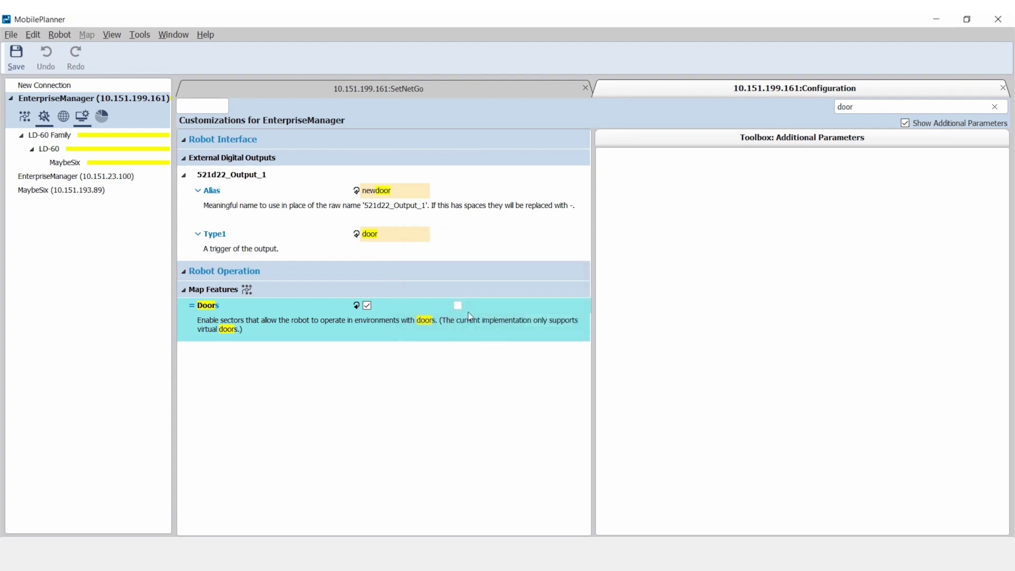
# - Clear the parameter filter and draw a vertical Door advanced area about 640 by 4140 mm in mobileiomapmarch14.map, beside the existing door swing sector
pyautogui.click(994, 108)
pyautogui.click(476, 325)
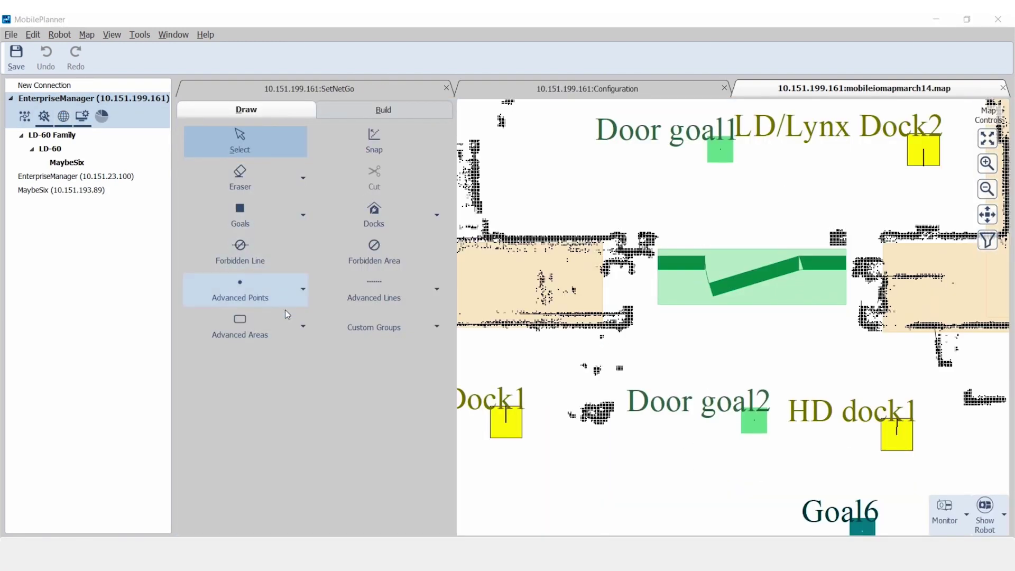
pyautogui.click(300, 332)
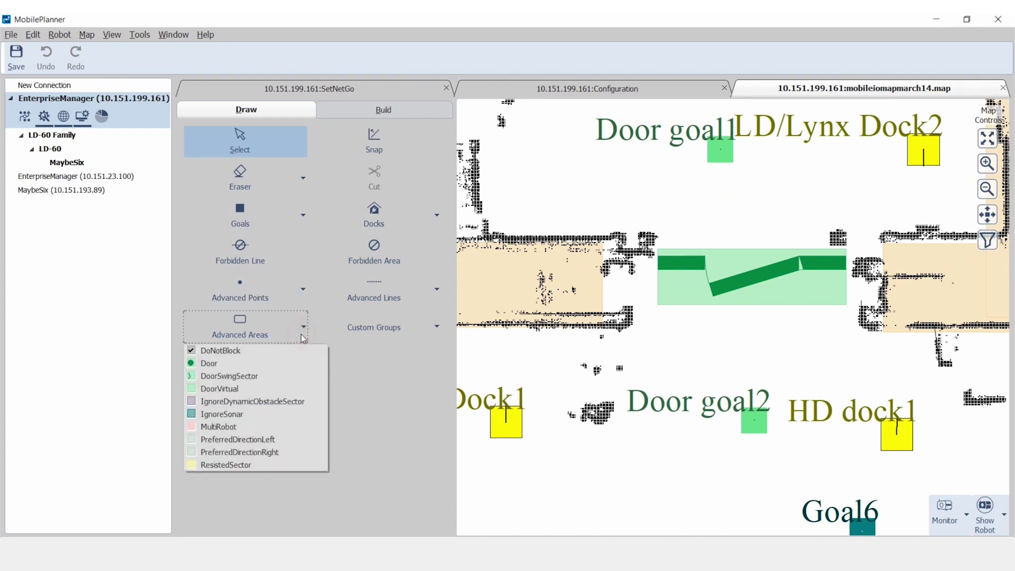
pyautogui.click(285, 364)
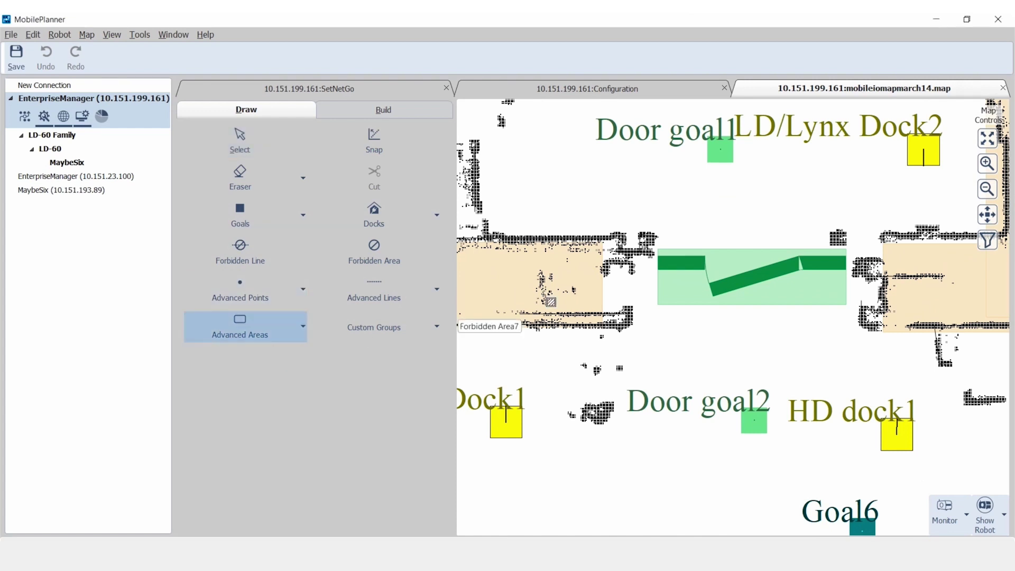
pyautogui.click(628, 272)
pyautogui.moveTo(646, 284); pyautogui.dragTo(651, 524)
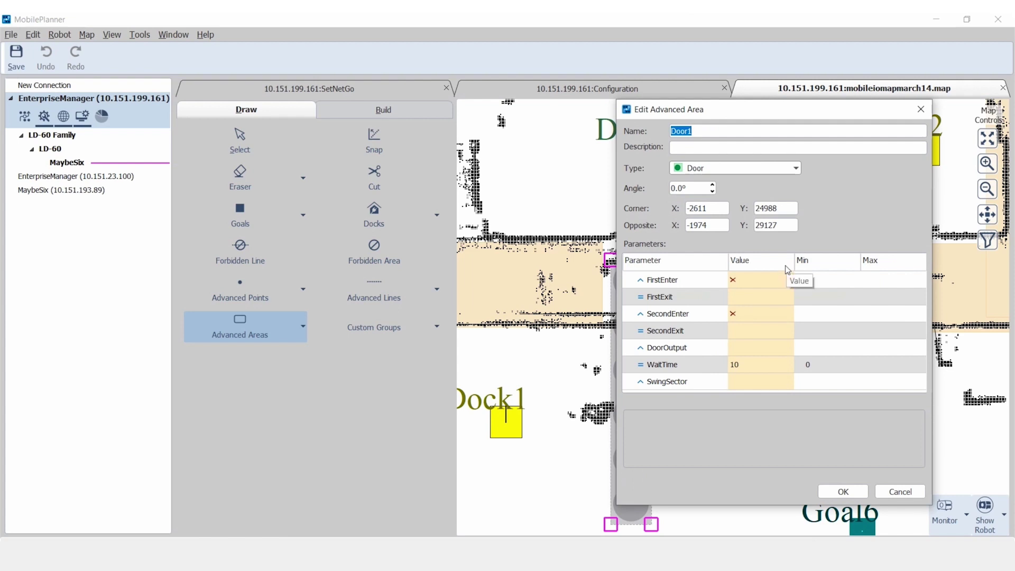
# - Set the new door's FirstEnter goal to Door goal1 and its SecondEnter goal to Door goal2
pyautogui.click(763, 278)
pyautogui.click(766, 305)
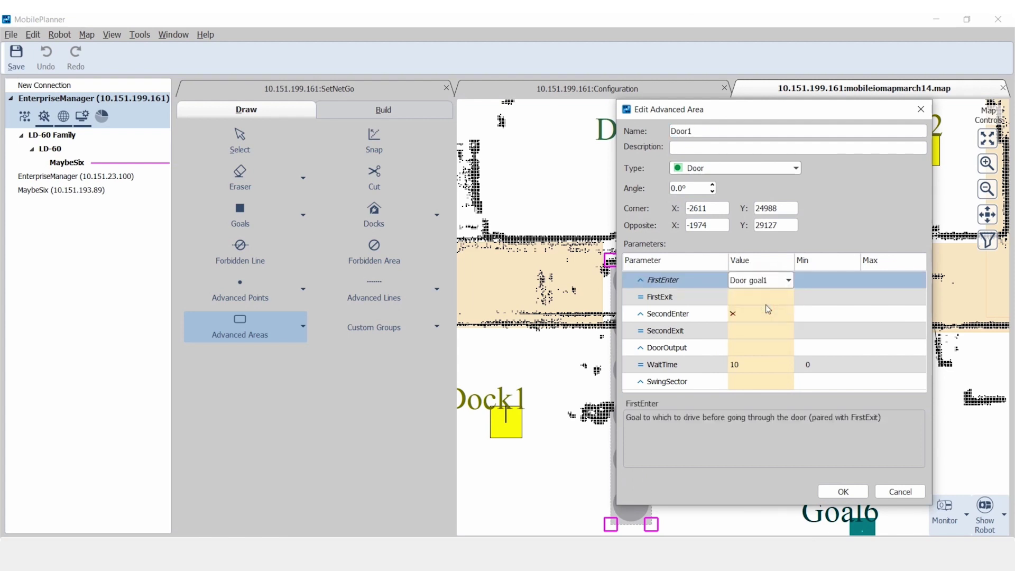
pyautogui.click(765, 315)
pyautogui.click(764, 314)
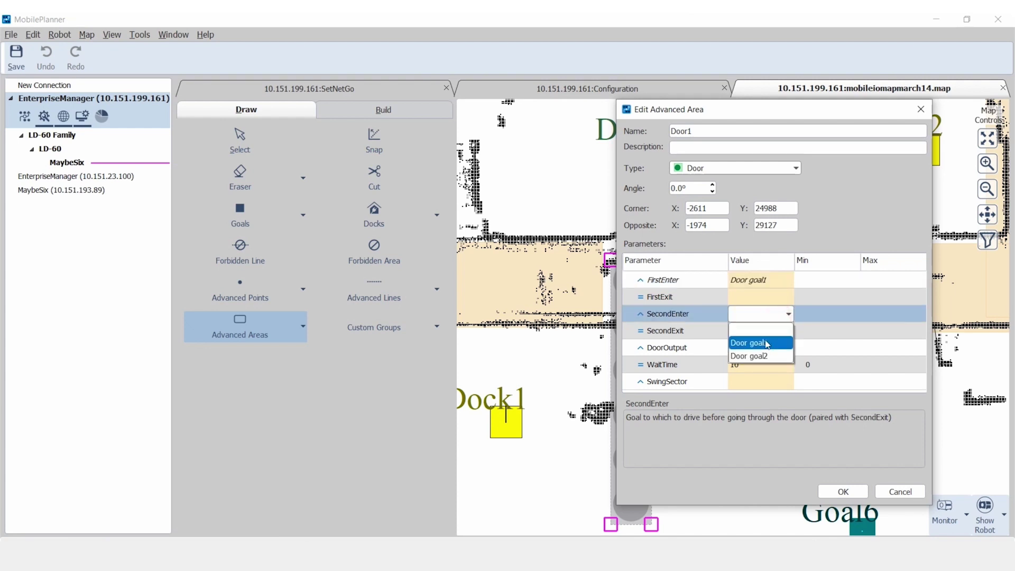
pyautogui.click(763, 356)
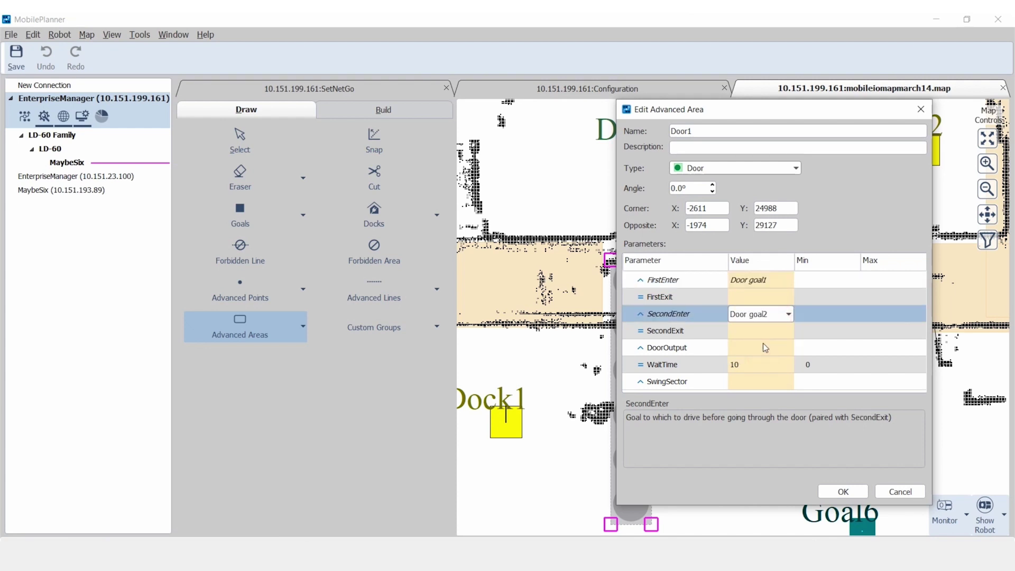
# - Set the door's DoorOutput to newdoor and its SwingSector to DoorSwingSector1, and accept the area settings
pyautogui.click(762, 344)
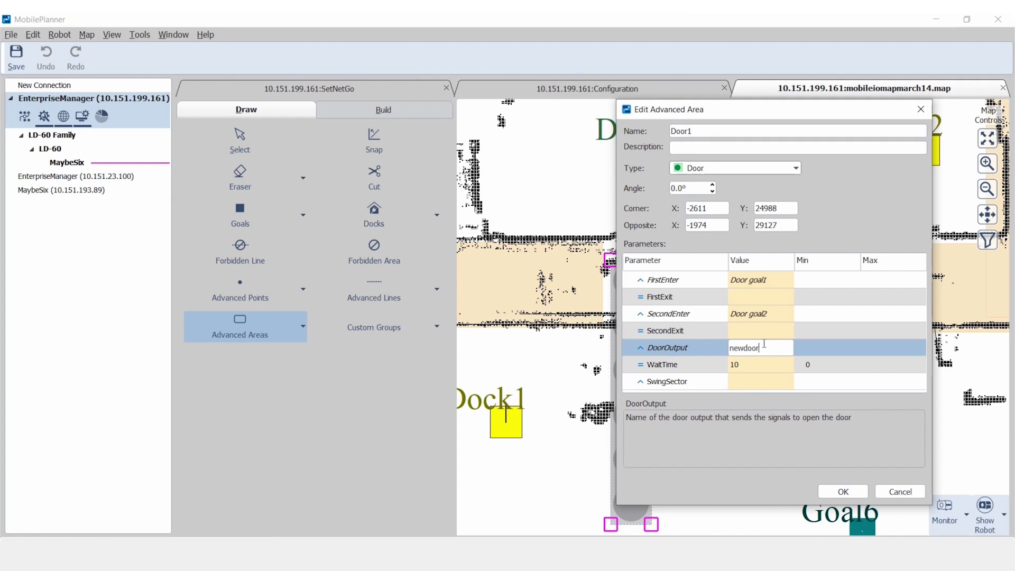
pyautogui.click(763, 378)
pyautogui.click(766, 381)
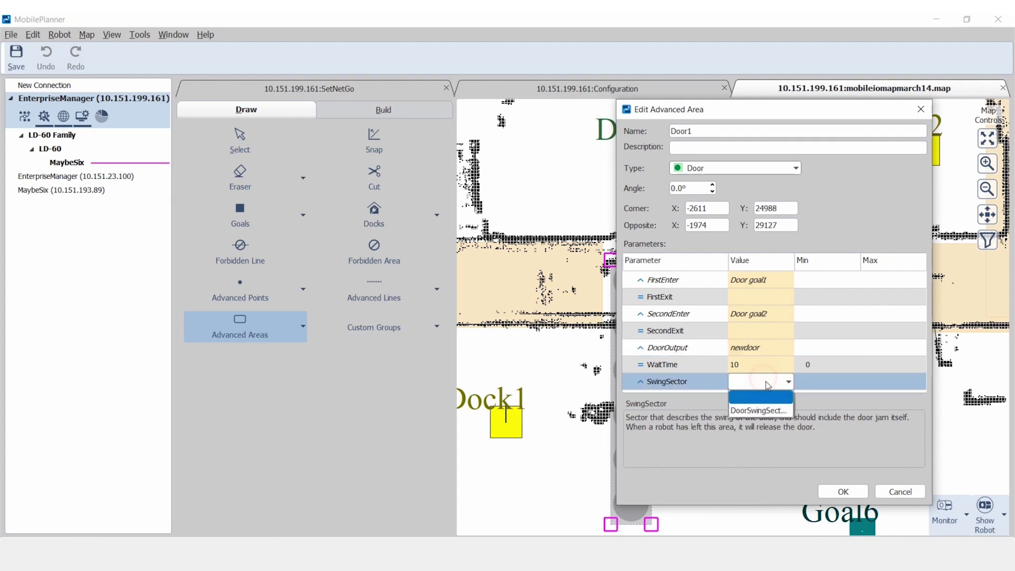
pyautogui.click(766, 407)
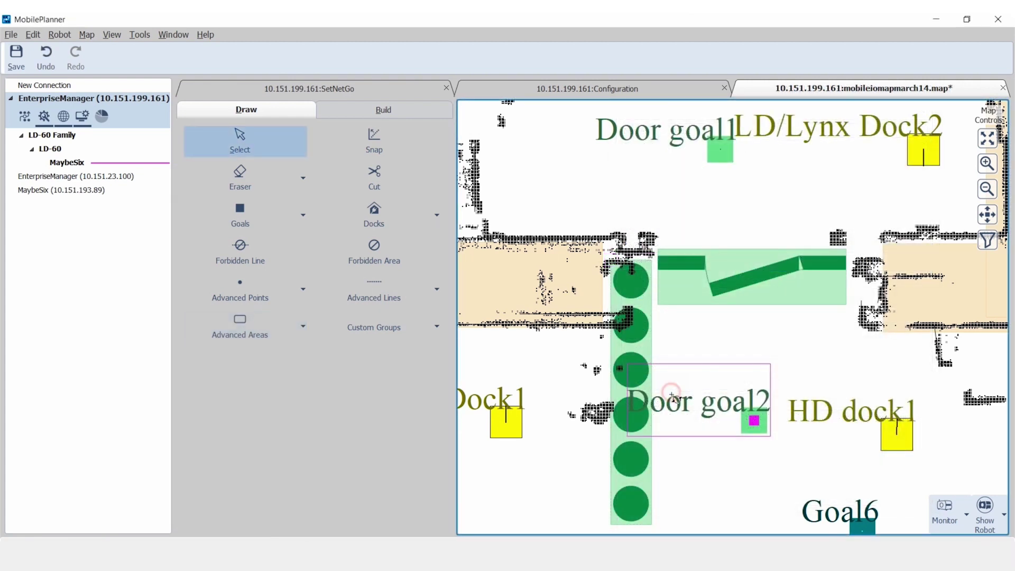
# - Rotate the door area to horizontal and fit it over the door swing sector, spanning the opening between the two forbidden areas
pyautogui.moveTo(667, 391); pyautogui.dragTo(636, 354)
pyautogui.moveTo(571, 390); pyautogui.dragTo(698, 265)
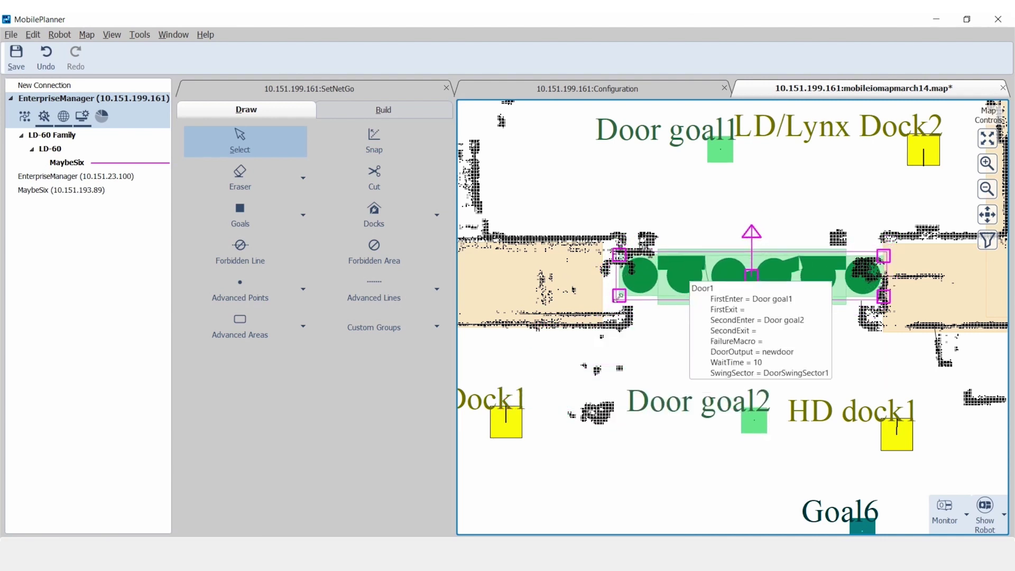
pyautogui.moveTo(614, 298)
pyautogui.mouseDown()
pyautogui.moveTo(582, 287)
pyautogui.moveTo(616, 279)
pyautogui.mouseUp()
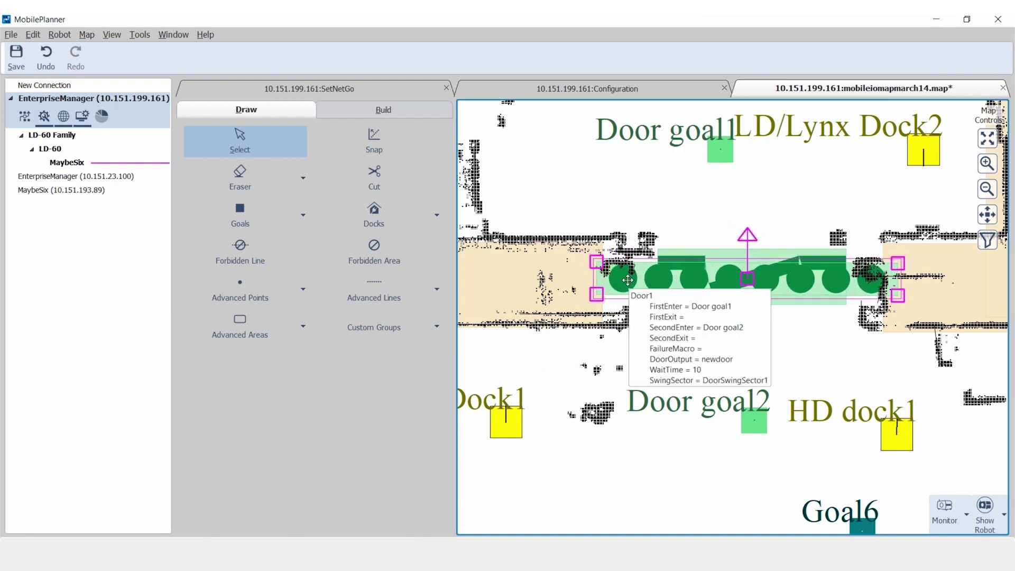
pyautogui.click(640, 347)
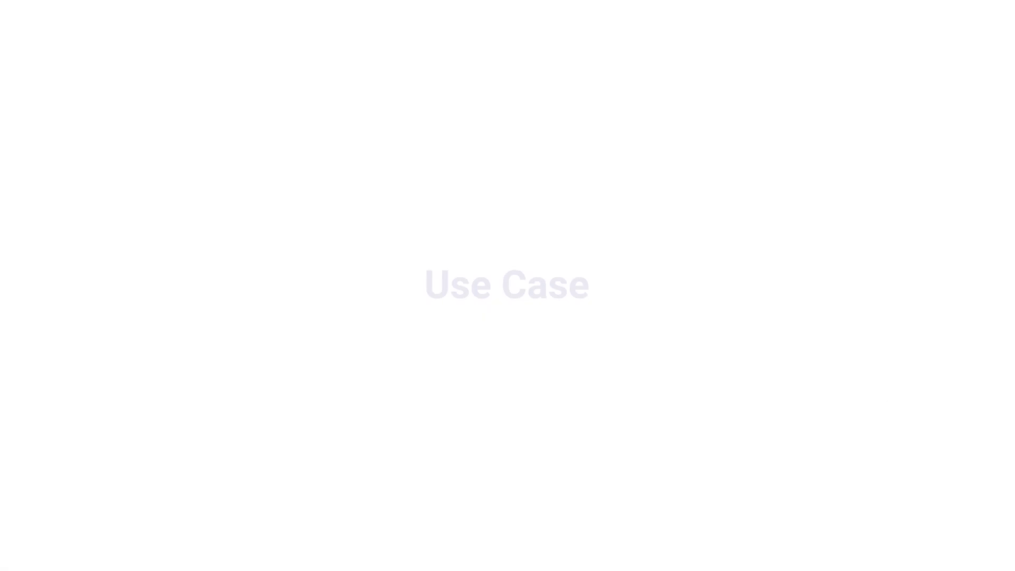